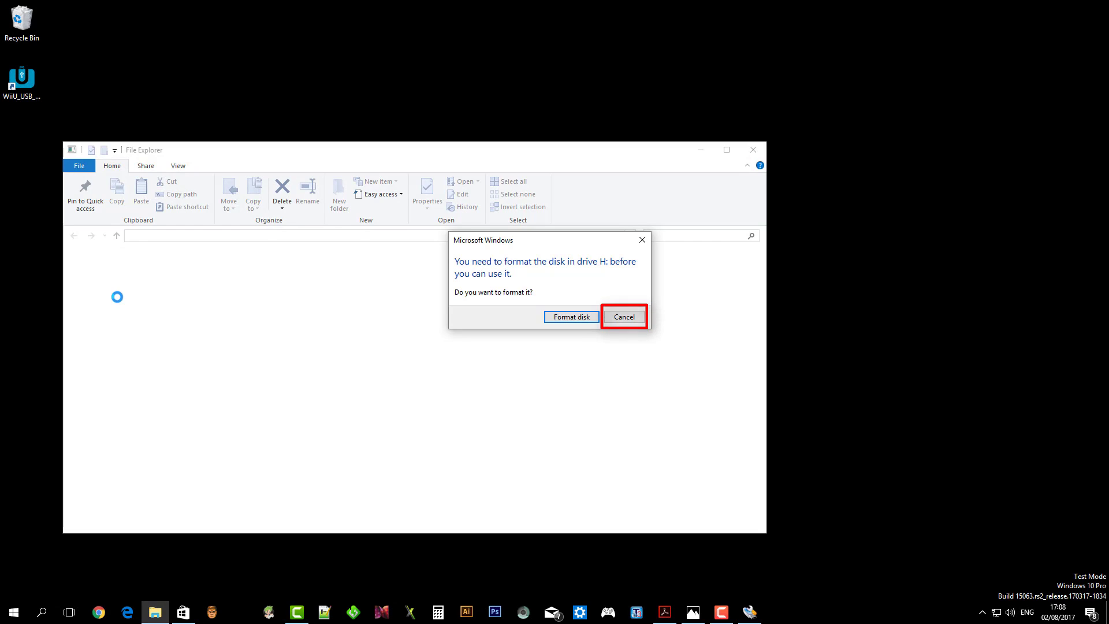
Decline formatting the disk in drive H: and dismiss the location error.
click(628, 317)
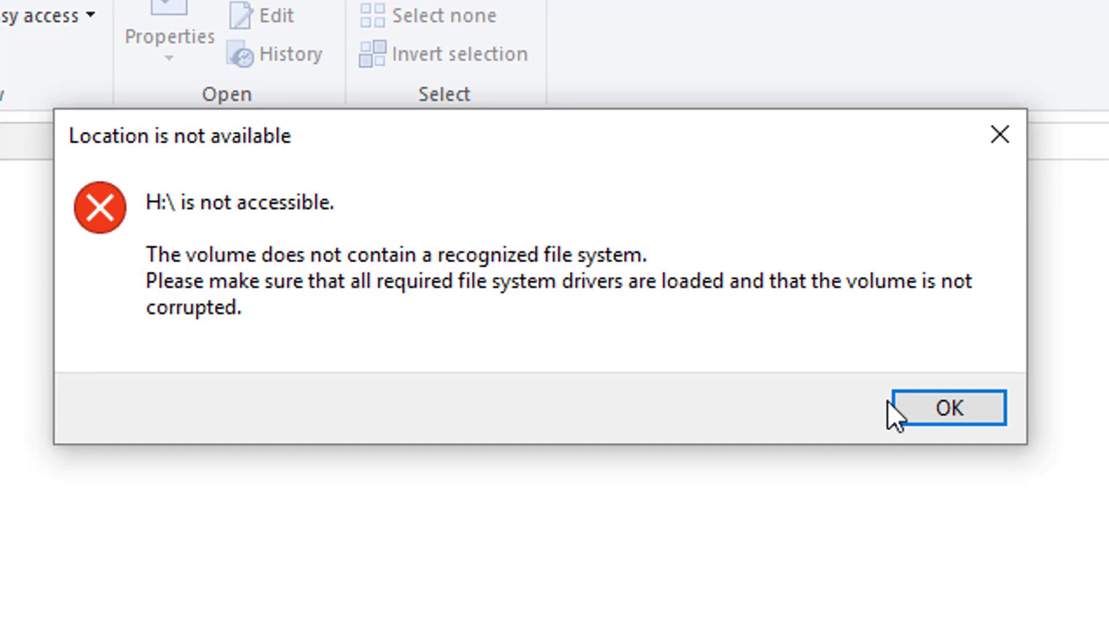
click(940, 411)
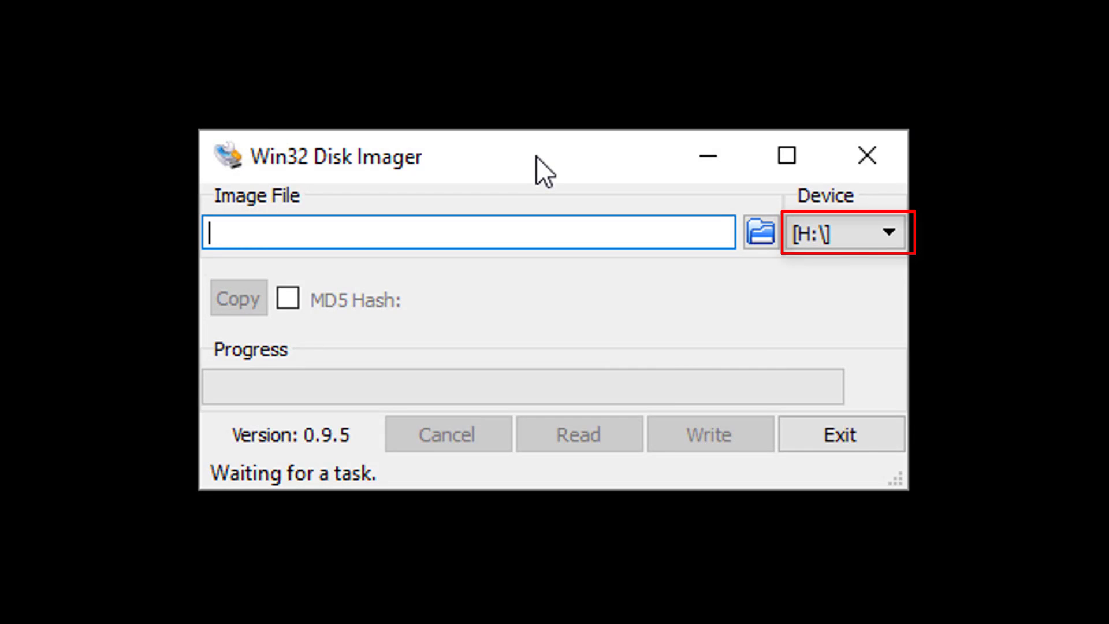
Set the disk imager's image file to a new file named nand1 on the Desktop.
click(766, 226)
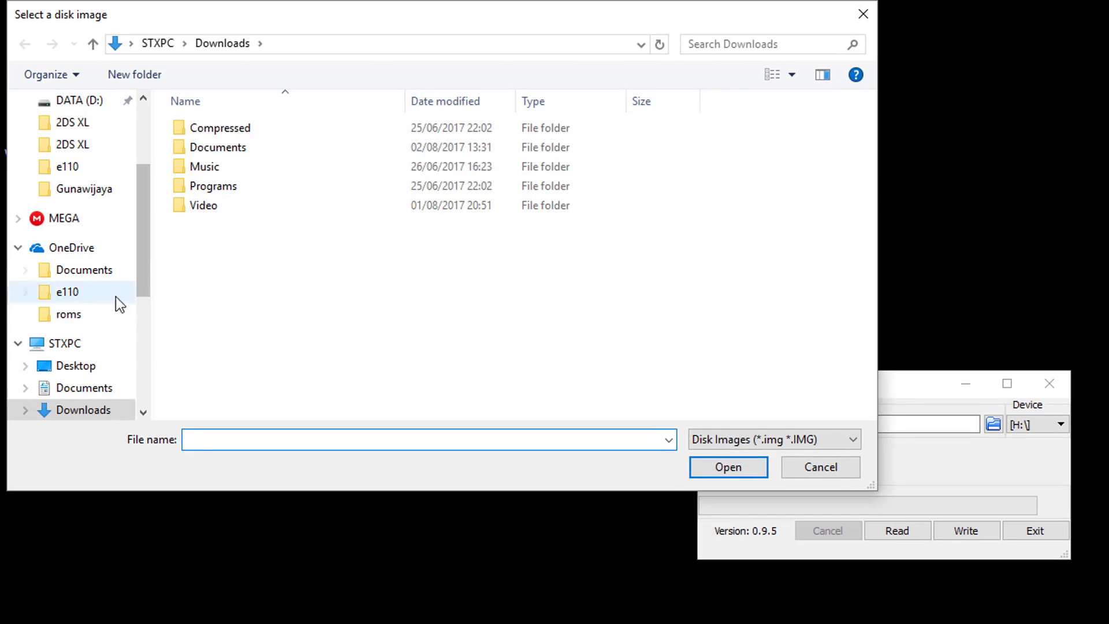
click(84, 372)
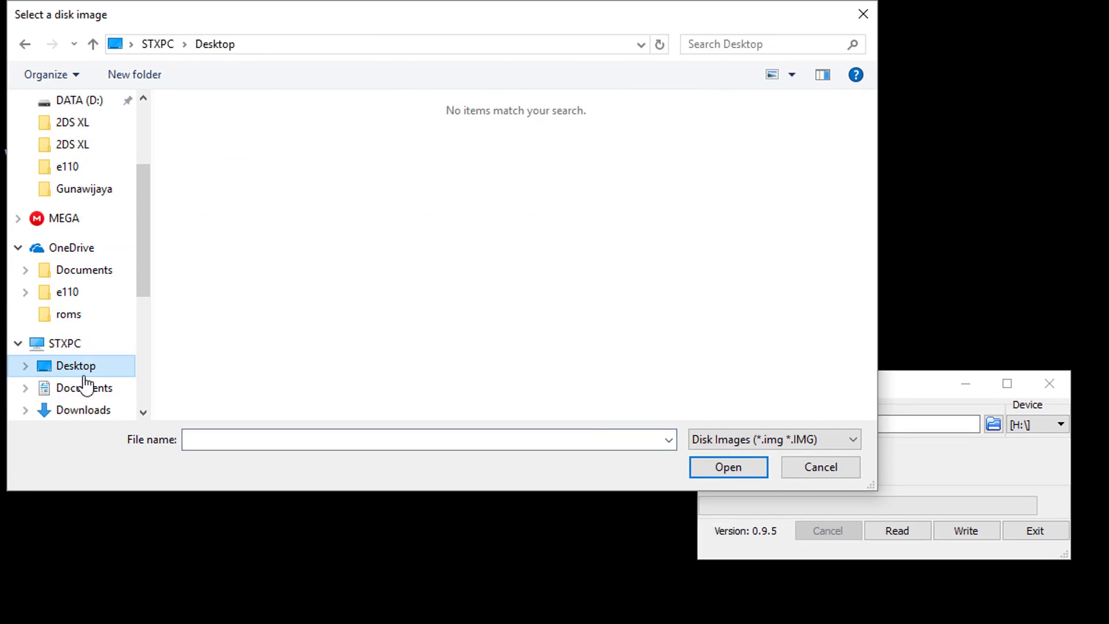
click(725, 468)
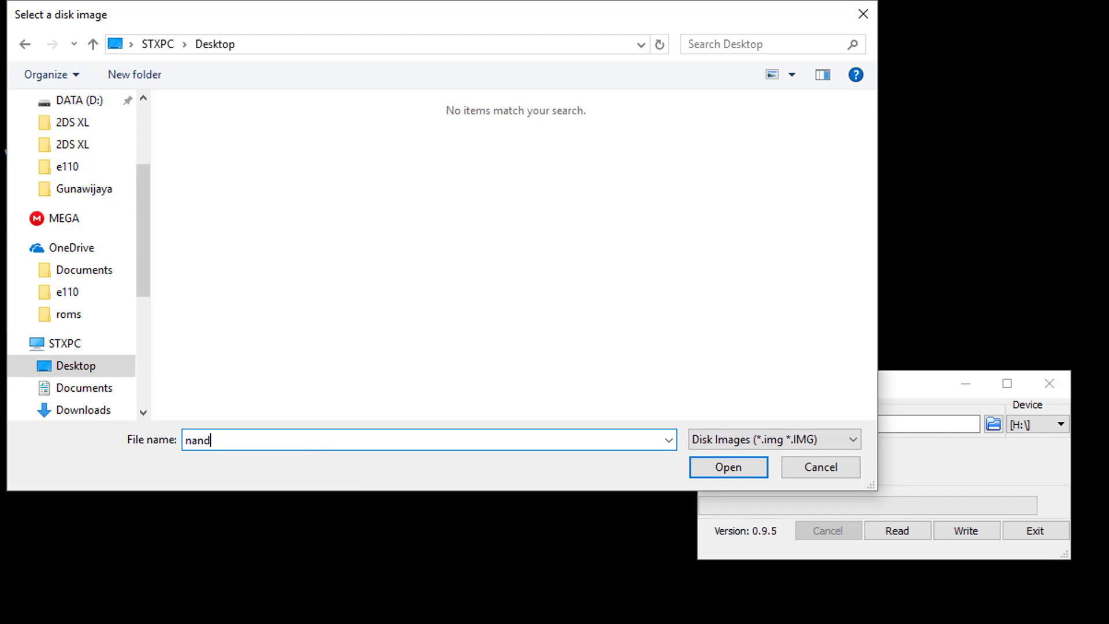
click(725, 468)
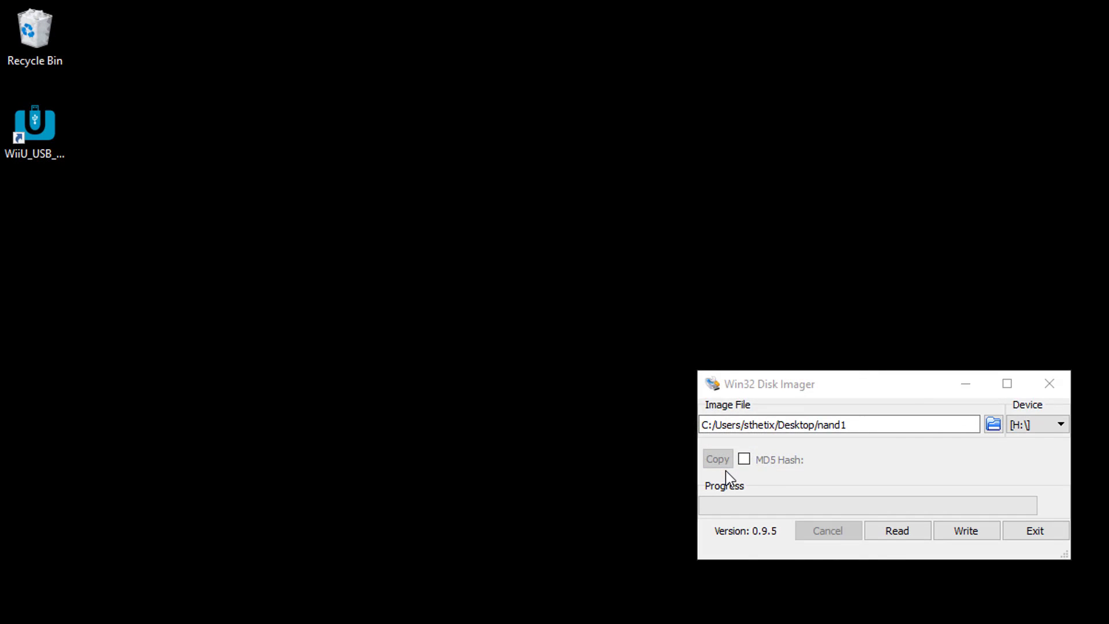
Read the contents of drive H: into the nand1 image file, then start another read.
click(887, 529)
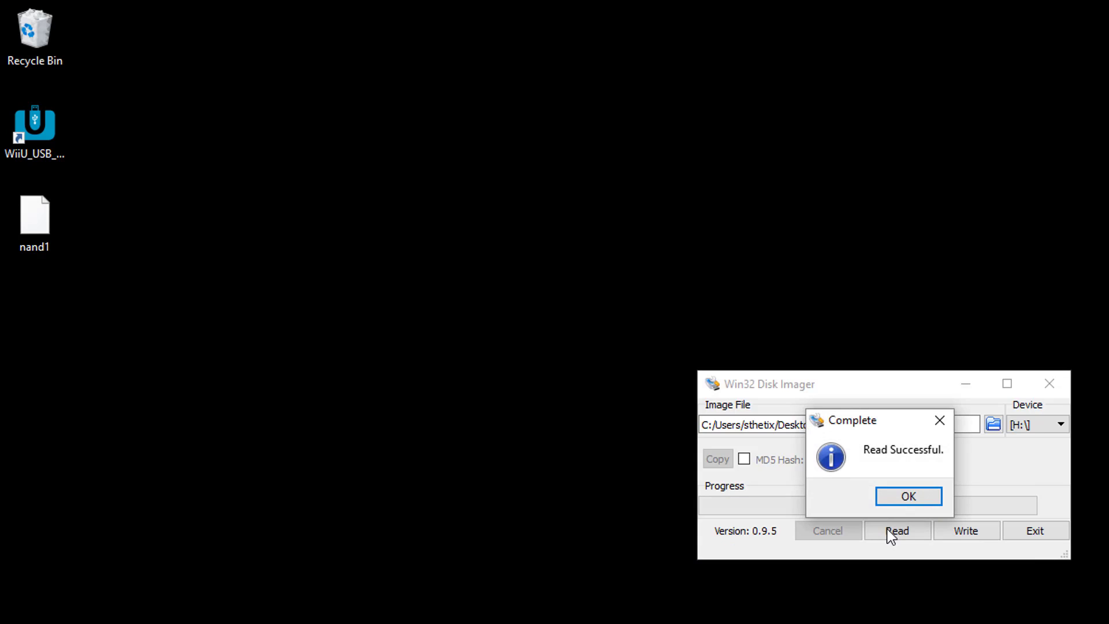
click(918, 499)
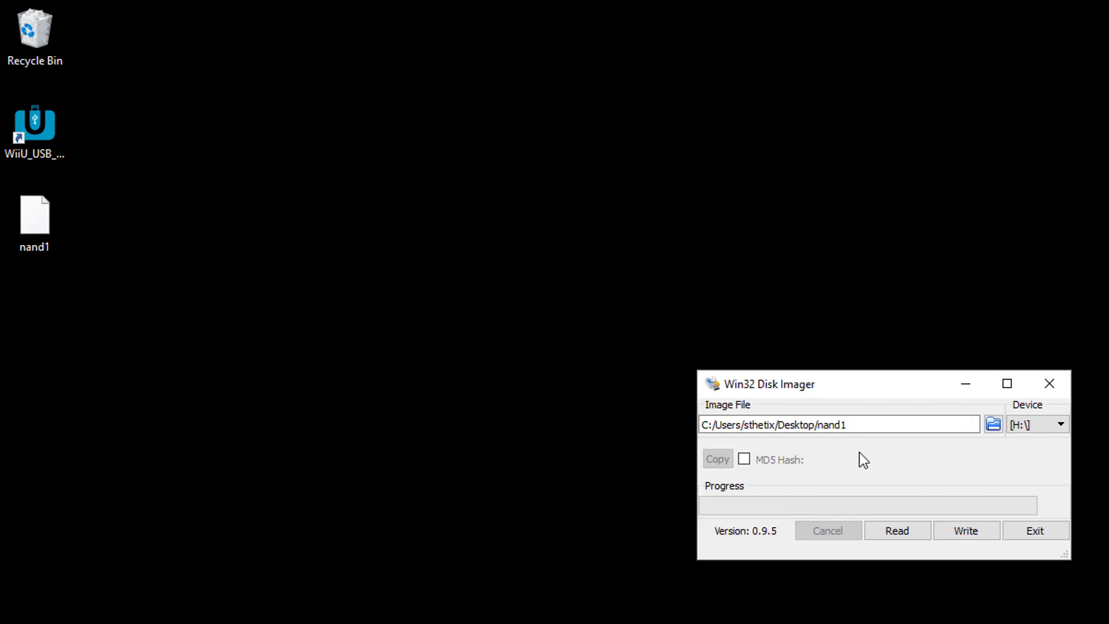
click(895, 524)
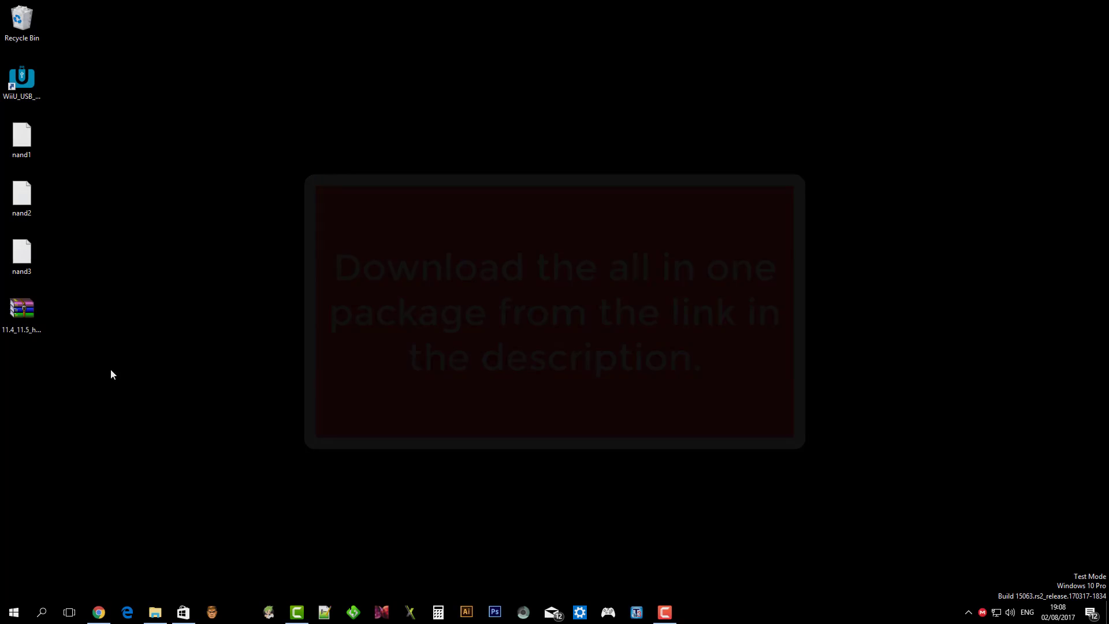
Extract the sdcard_root and hardmod-b9s-installer folders from the 11.4_11.5 hardmod package archive to the desktop.
click(29, 312)
double_click(30, 312)
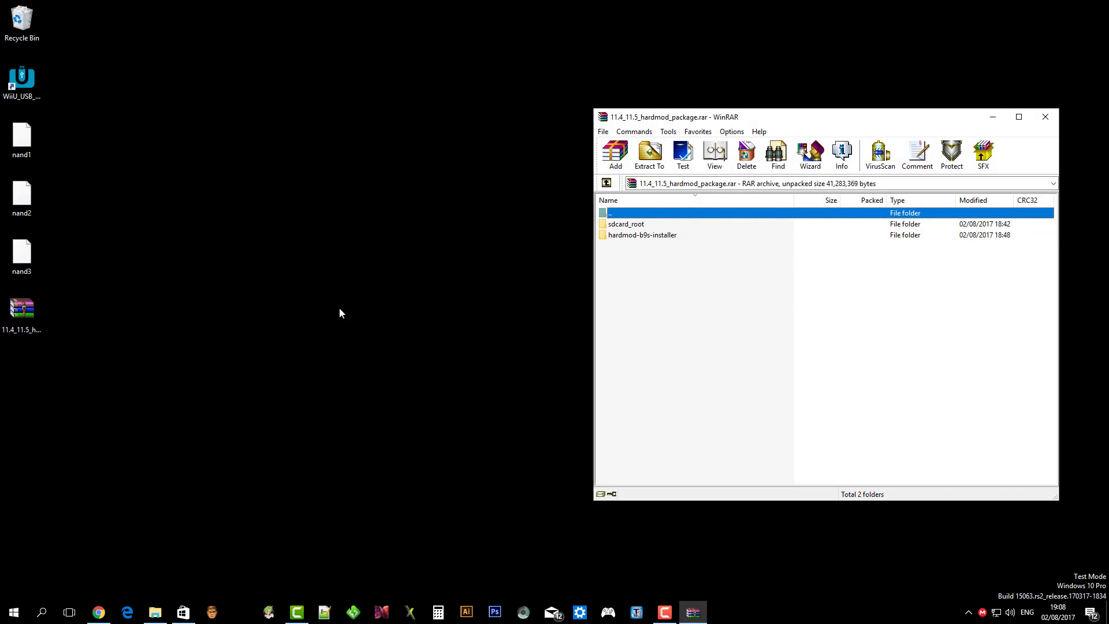
drag(720, 304, 635, 231)
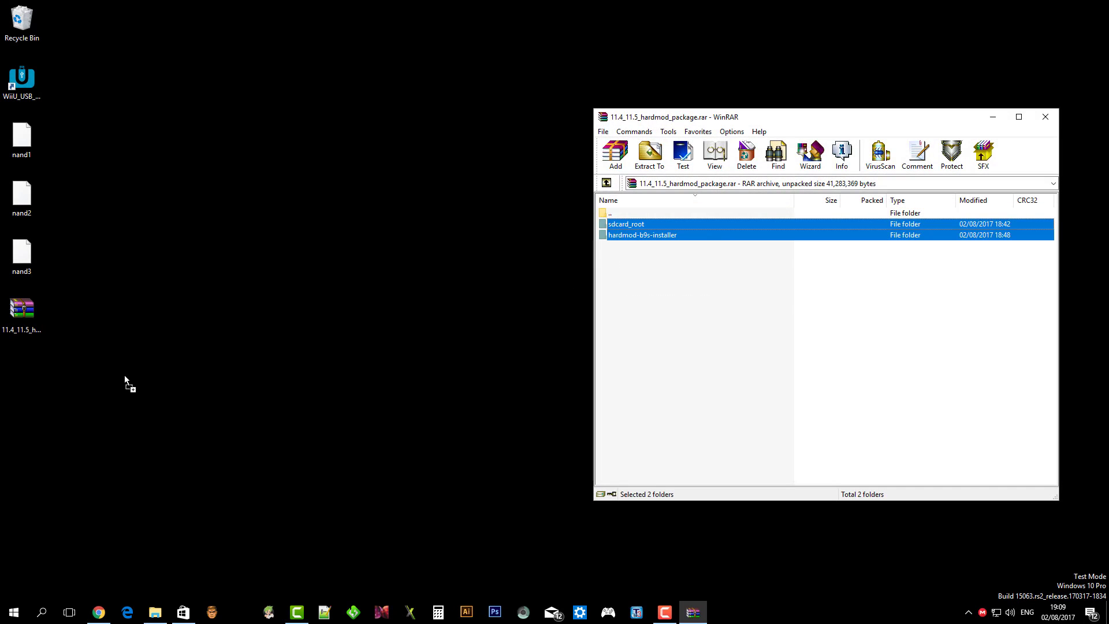
drag(124, 376, 124, 377)
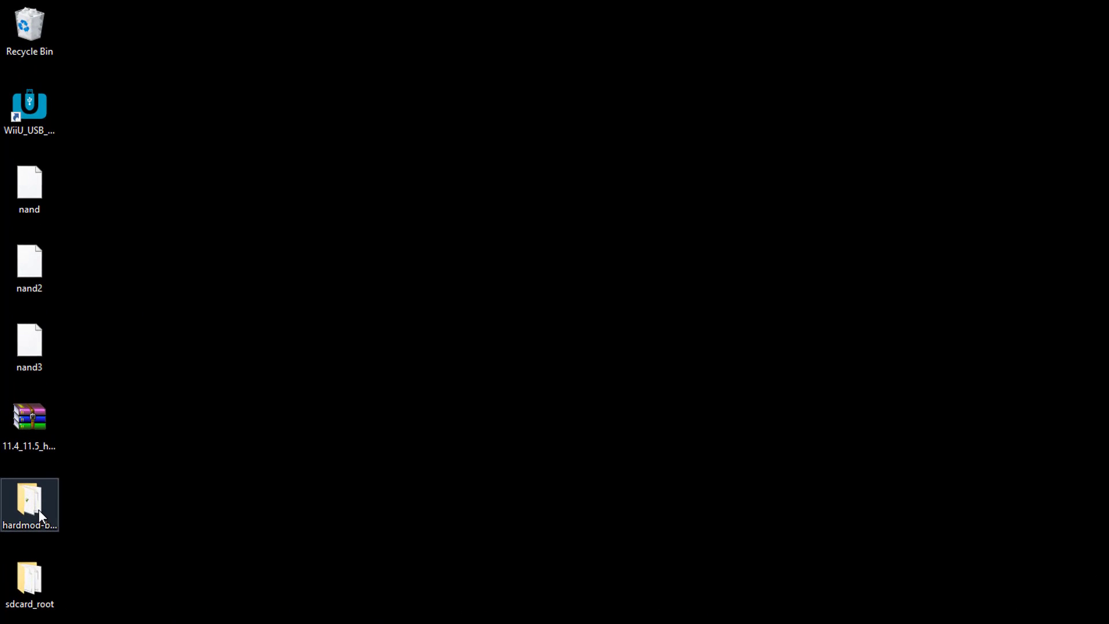
Move the nand file from the desktop into the hardmod-b9s-installer folder and rename it nand.bin.
double_click(39, 514)
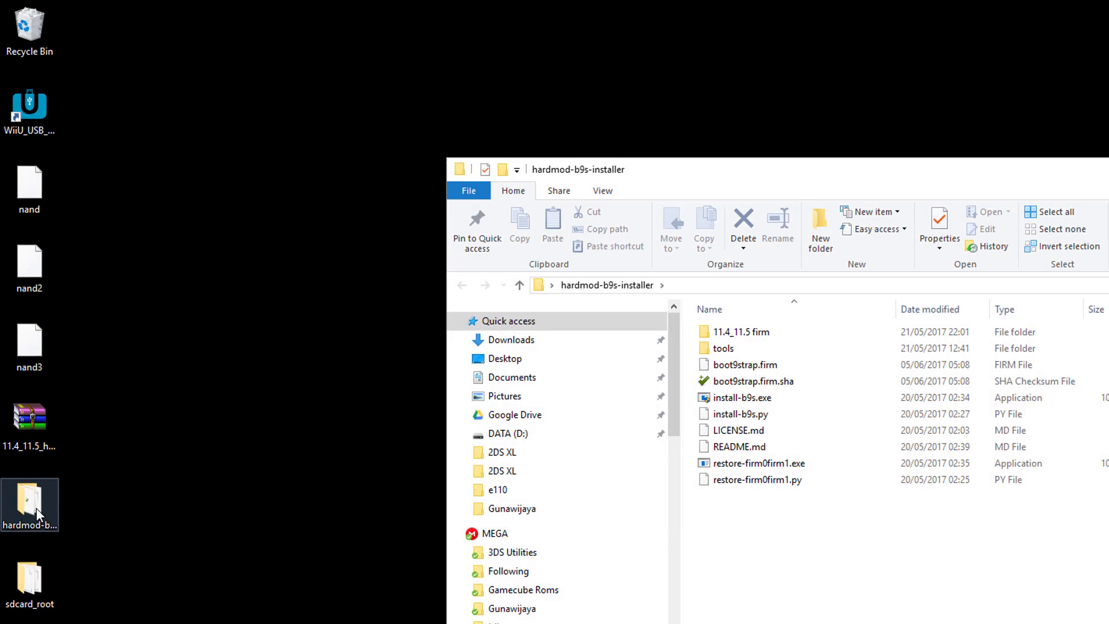
mouse_move(28, 185)
mouse_down()
mouse_move(359, 421)
mouse_move(754, 547)
mouse_up()
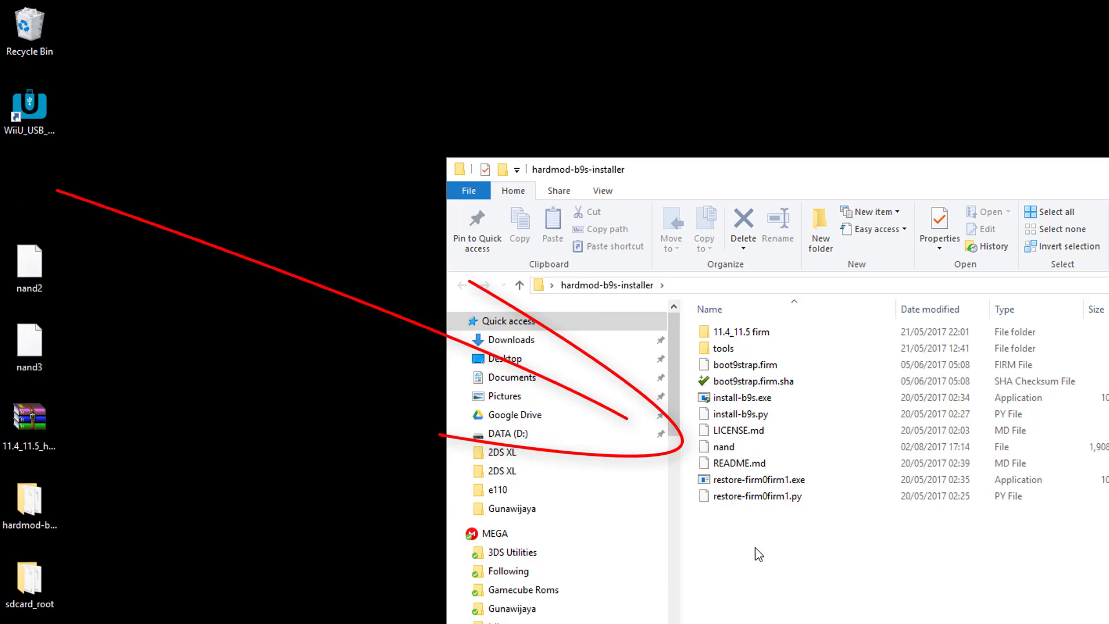
right_click(720, 447)
click(745, 414)
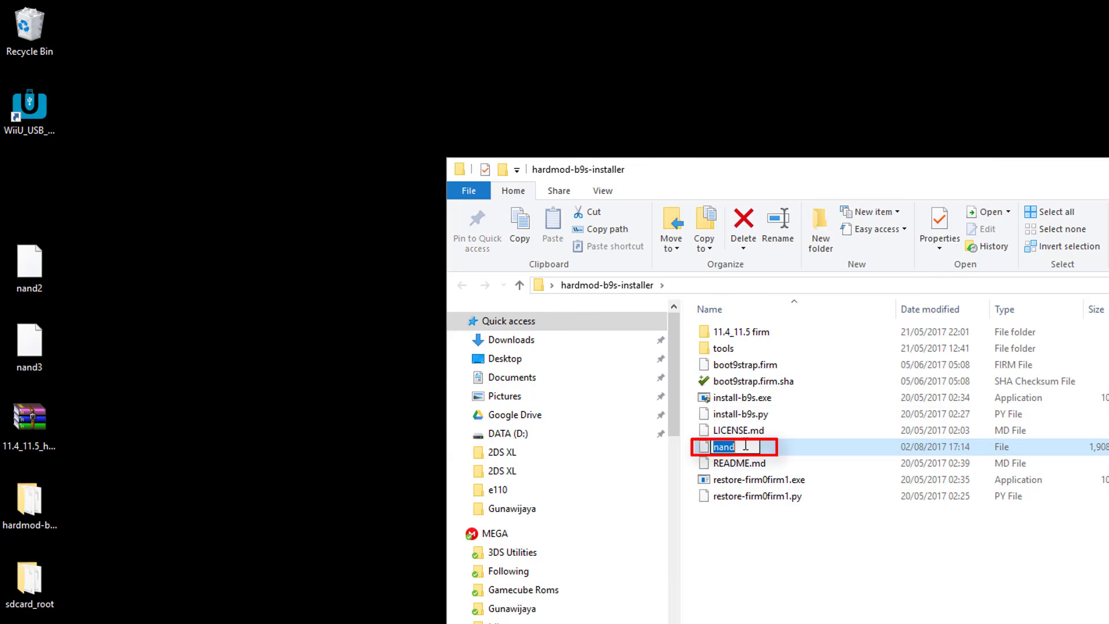
click(745, 445)
key(Return)
click(804, 584)
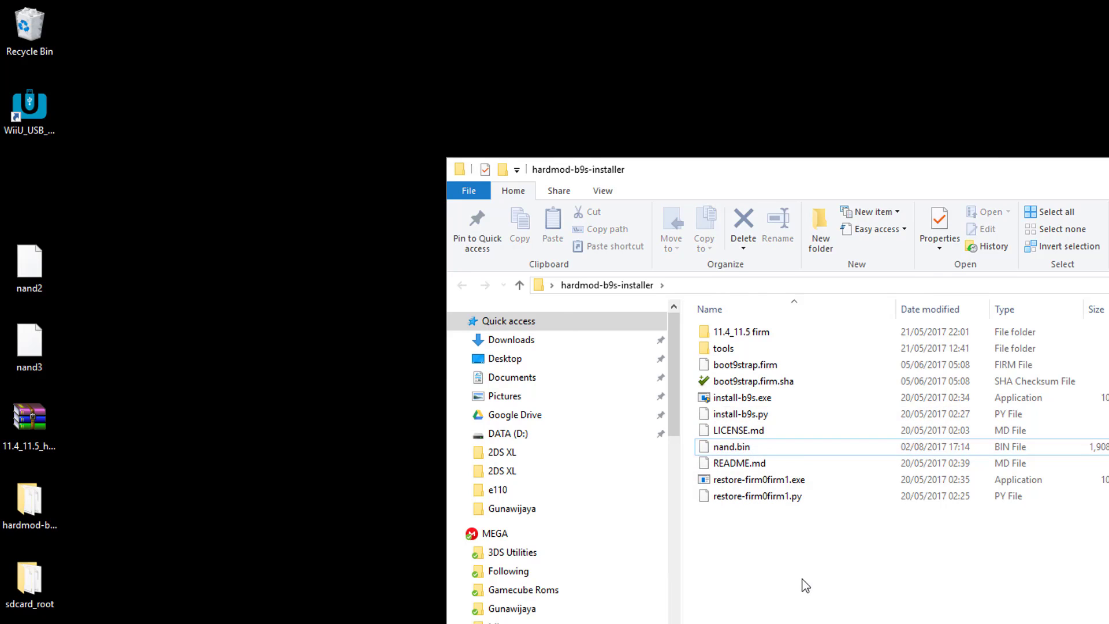
Copy 2.54-0_11.4_NEW.firm from the 11.4_11.5 firm folder into the hardmod-b9s-installer folder.
double_click(759, 336)
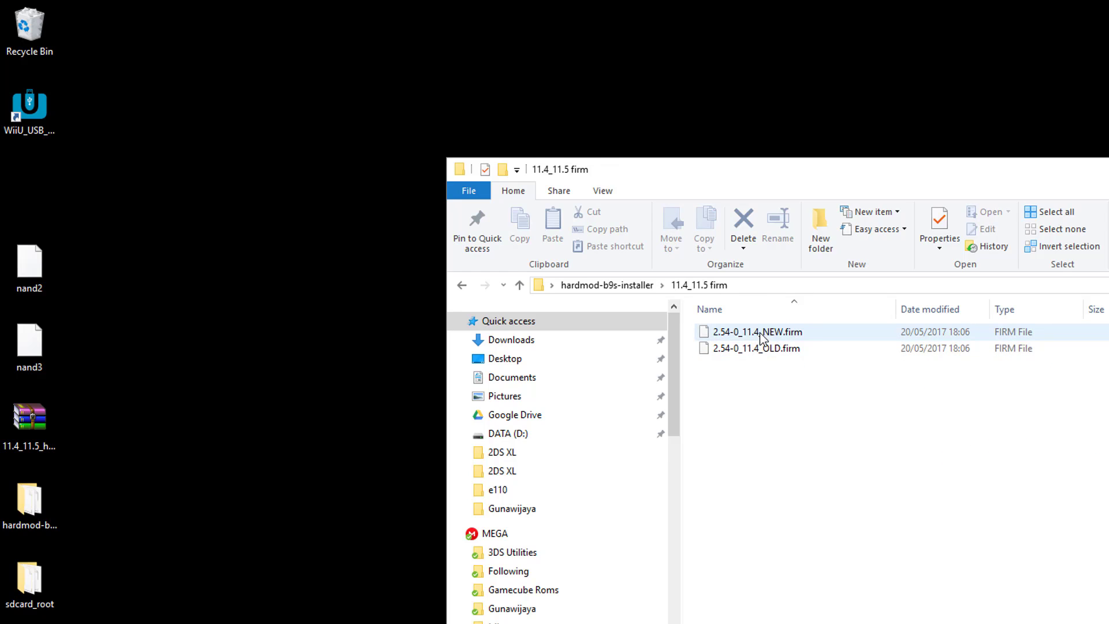
right_click(761, 335)
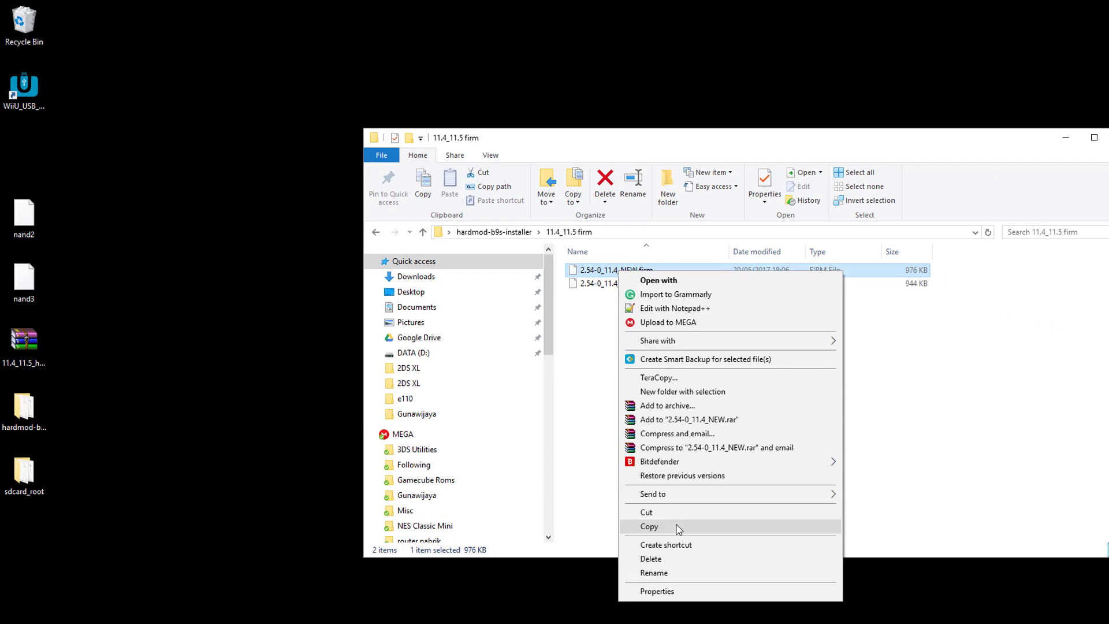
click(678, 528)
click(513, 232)
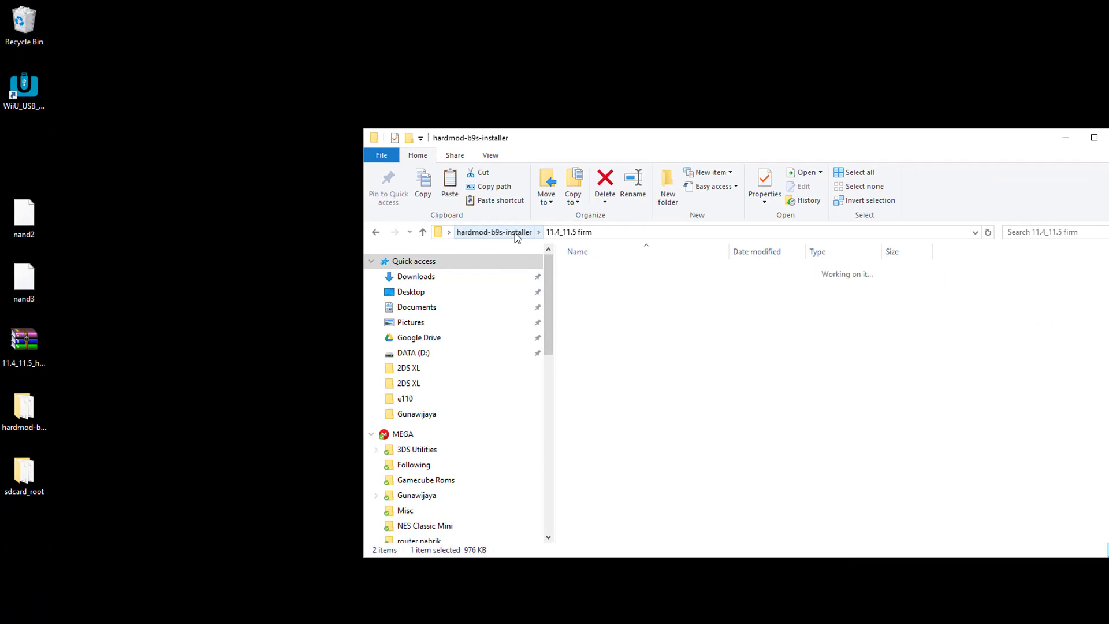
right_click(624, 491)
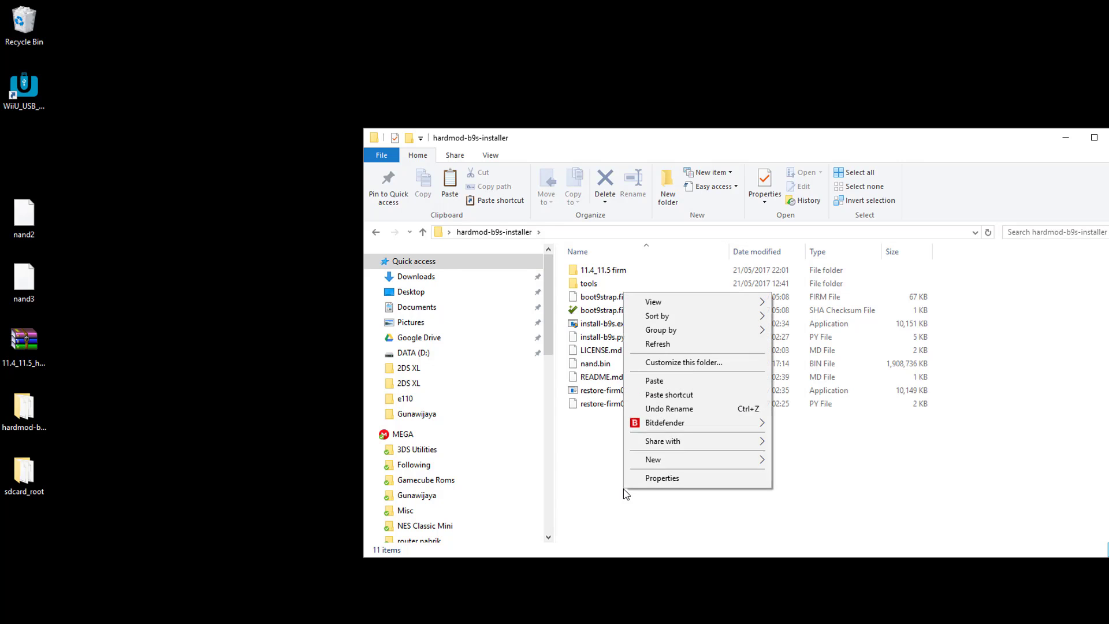
click(662, 382)
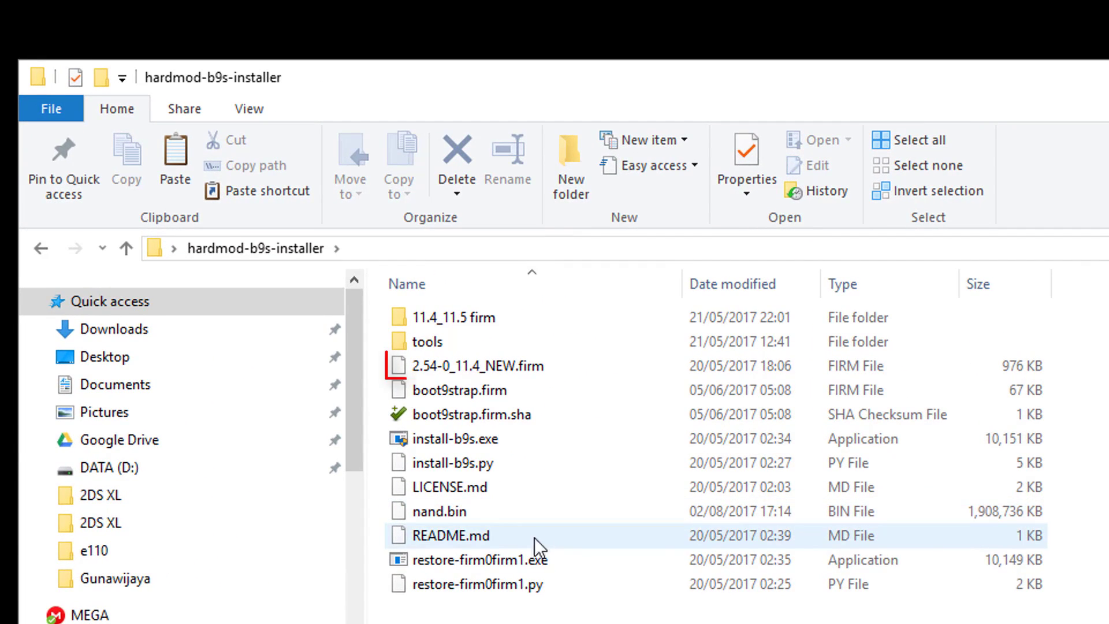
Rename the copied 2.54-0_11.4_NEW.firm file as current.firm.
key(F2)
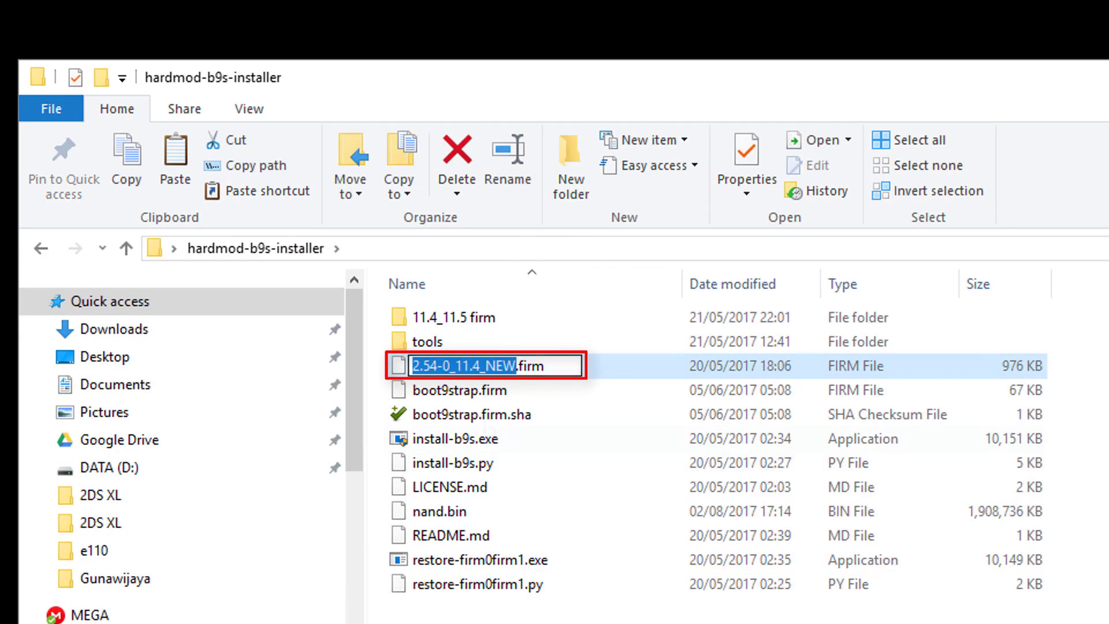
text(current)
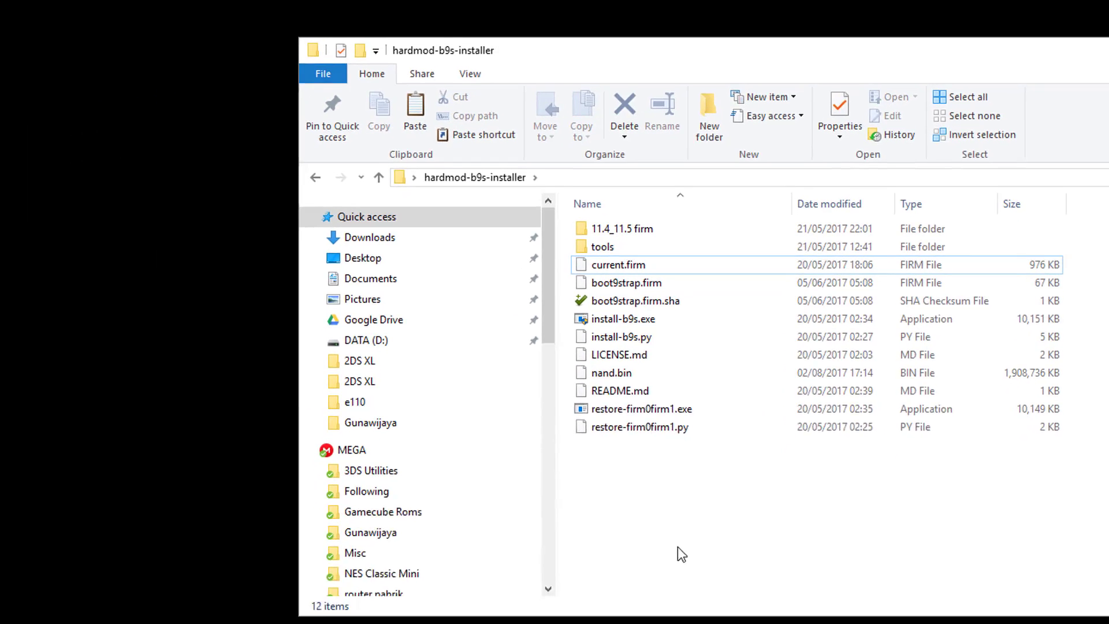
click(534, 623)
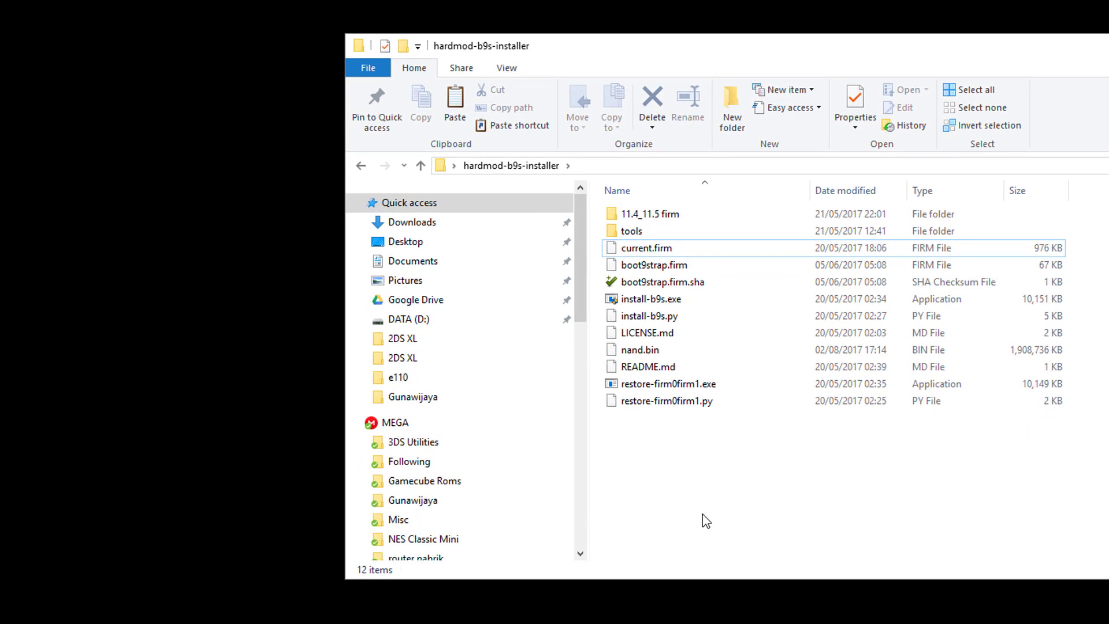
Run install-b9s.exe to patch the NAND image and close it after the install process ends.
double_click(664, 305)
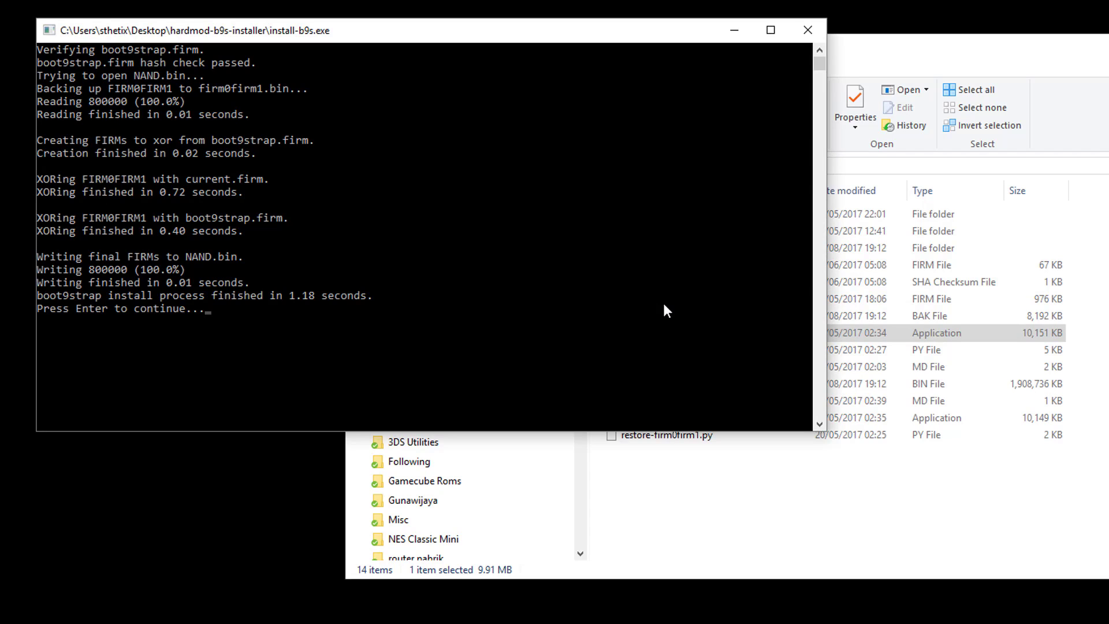
key(Return)
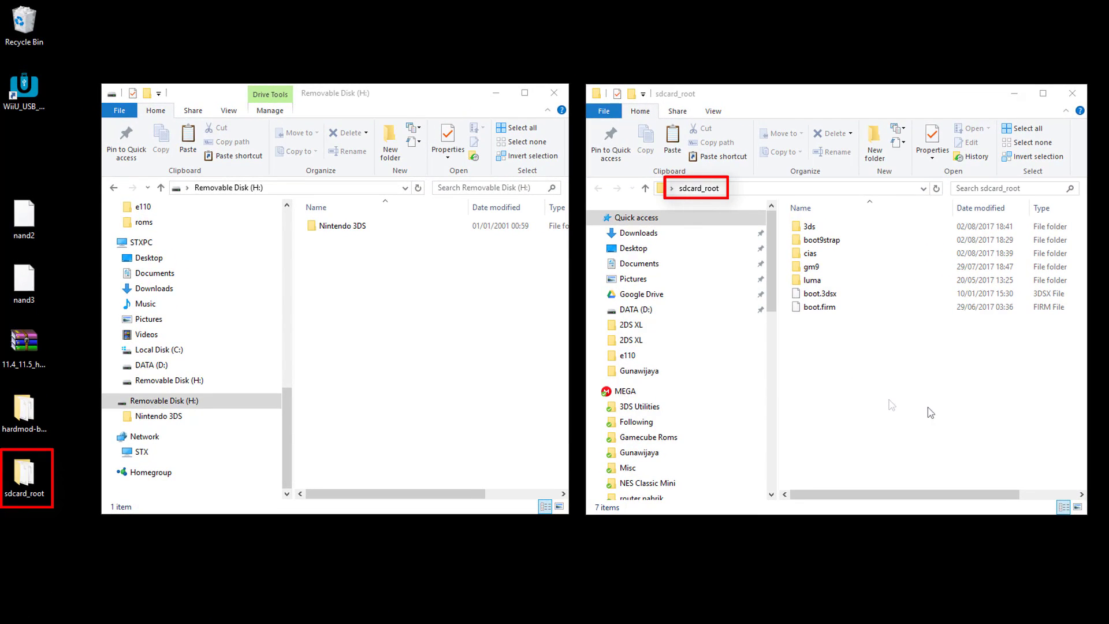
Copy the contents of the sdcard_root folder to the root of removable disk H:.
drag(930, 412, 348, 342)
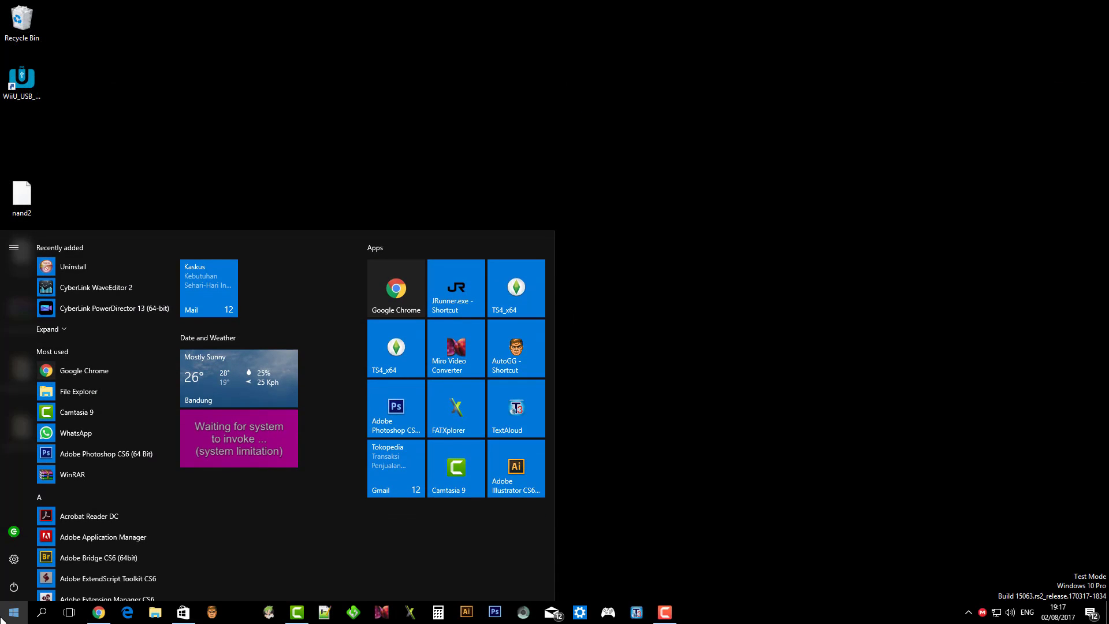
Launch Win32 Disk Imager and load NAND-patched.bin from the desktop's hardmod-b9s-installer folder, showing all file types.
text(win32)
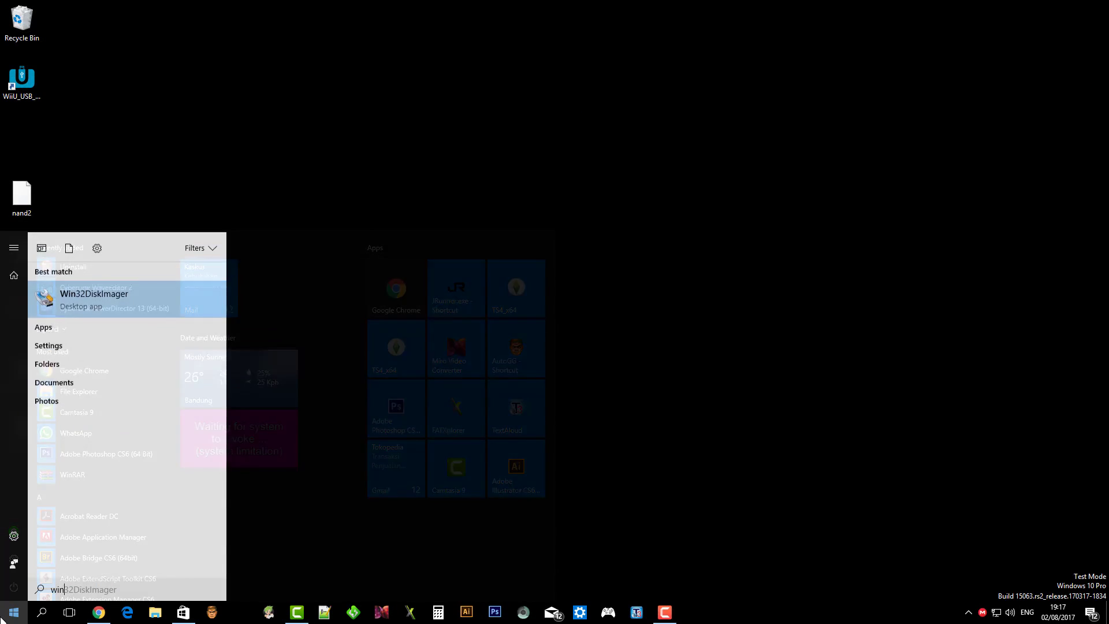
click(161, 297)
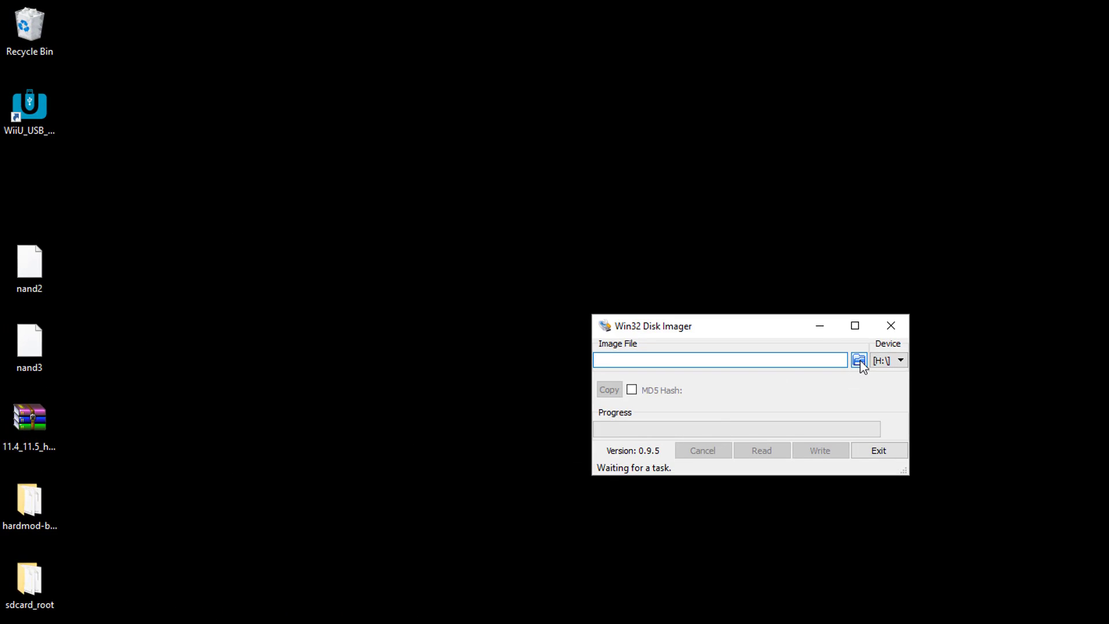
click(859, 360)
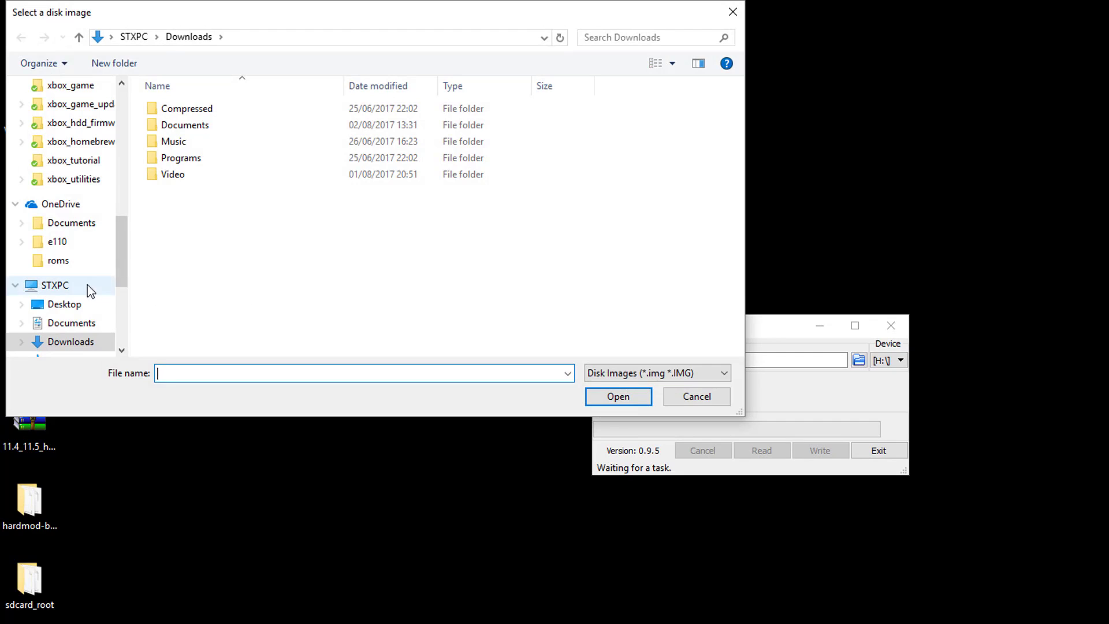
click(69, 305)
double_click(204, 165)
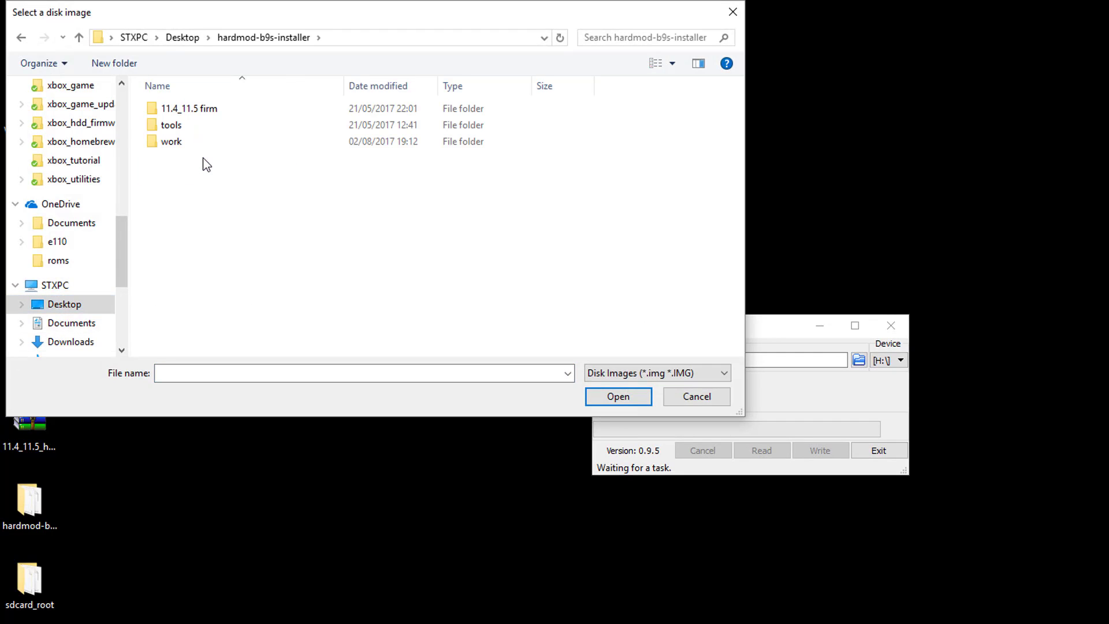
click(613, 375)
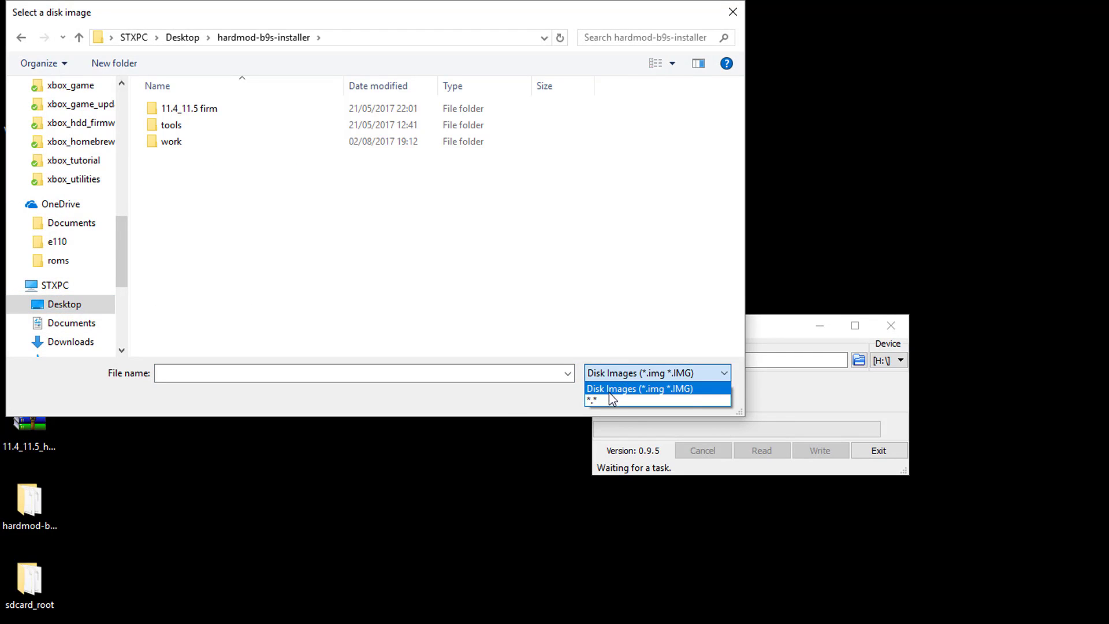
click(611, 402)
click(243, 273)
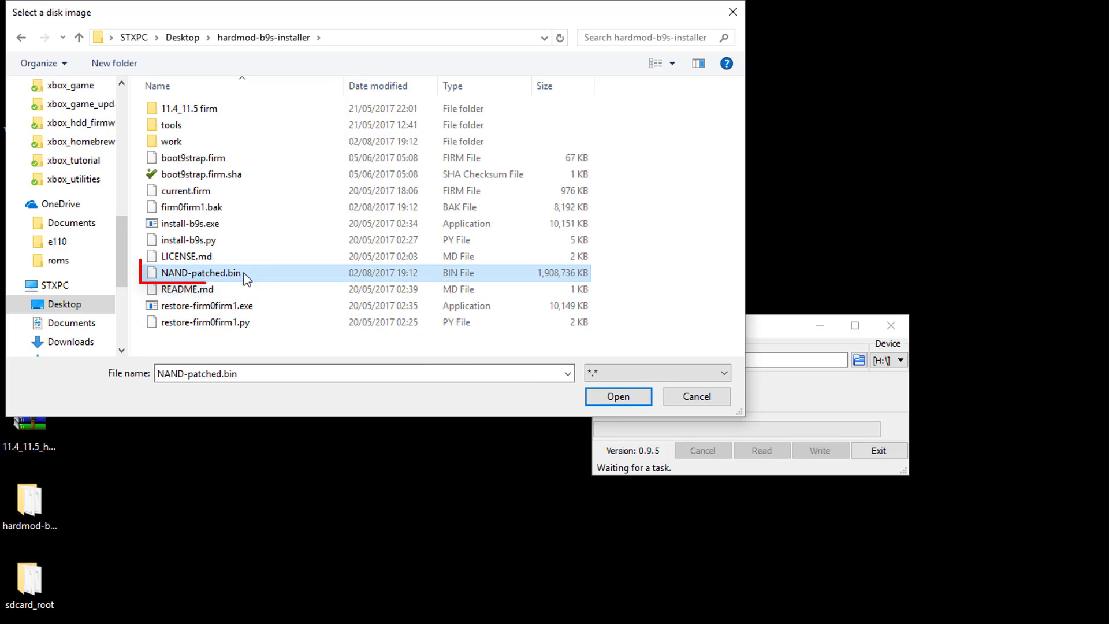
click(621, 396)
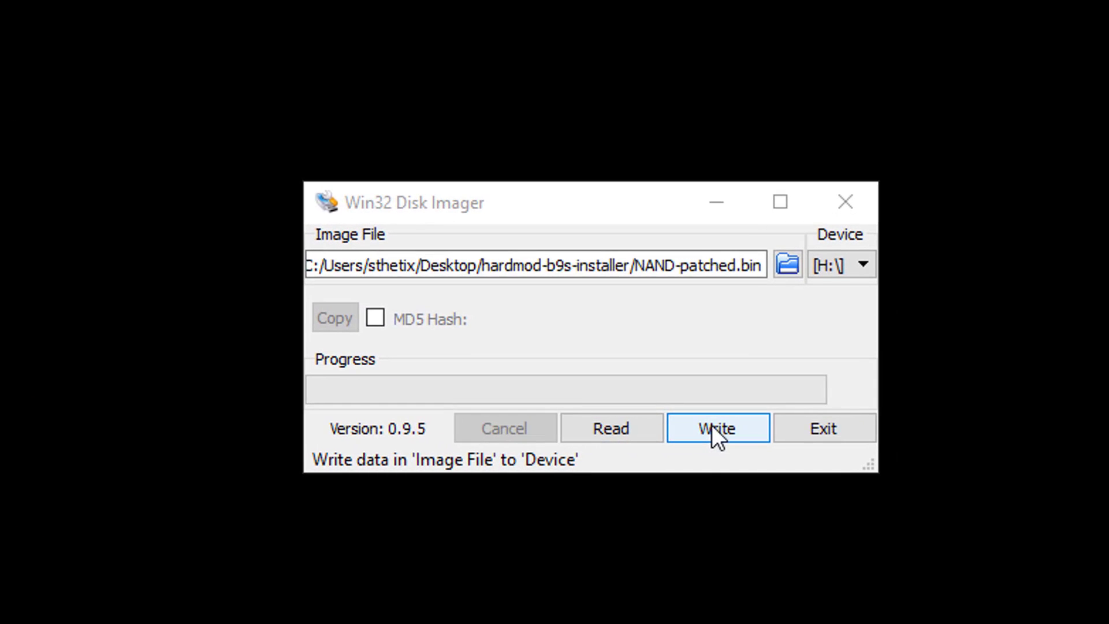
Write the NAND-patched.bin image to device H: and close the completion message.
click(711, 428)
click(661, 396)
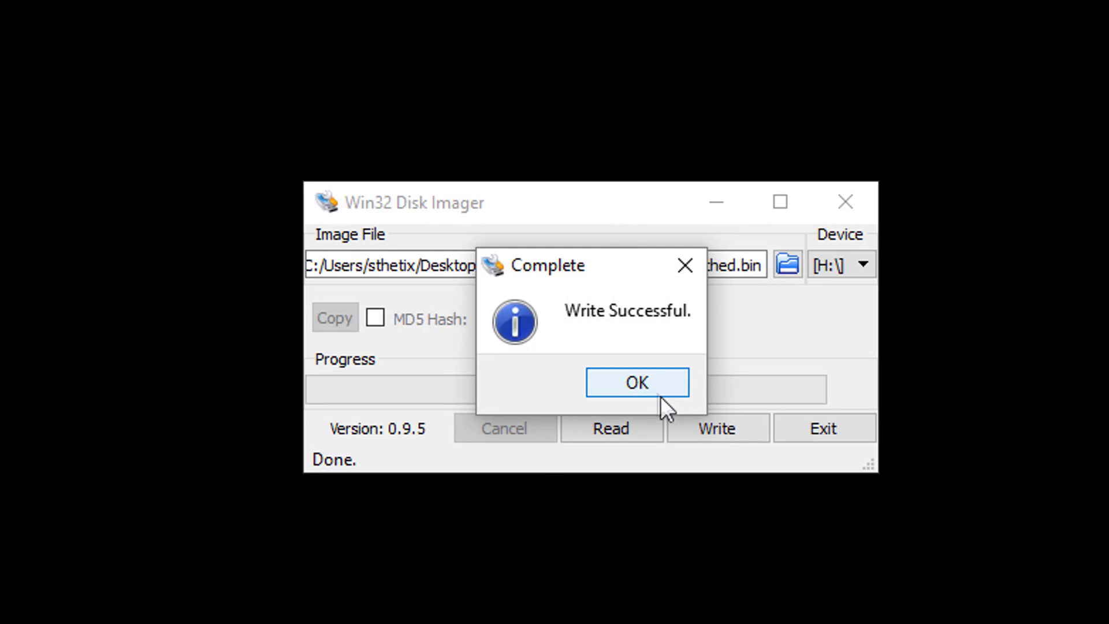
click(650, 390)
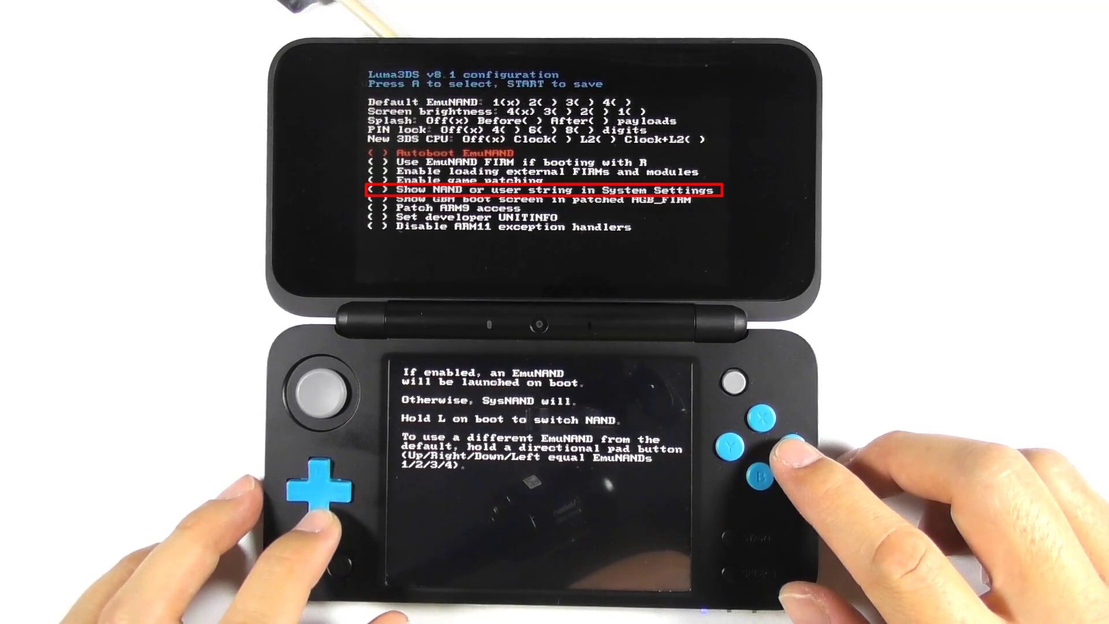
key(Down)
key(Down)
key(Down)
key(Down)
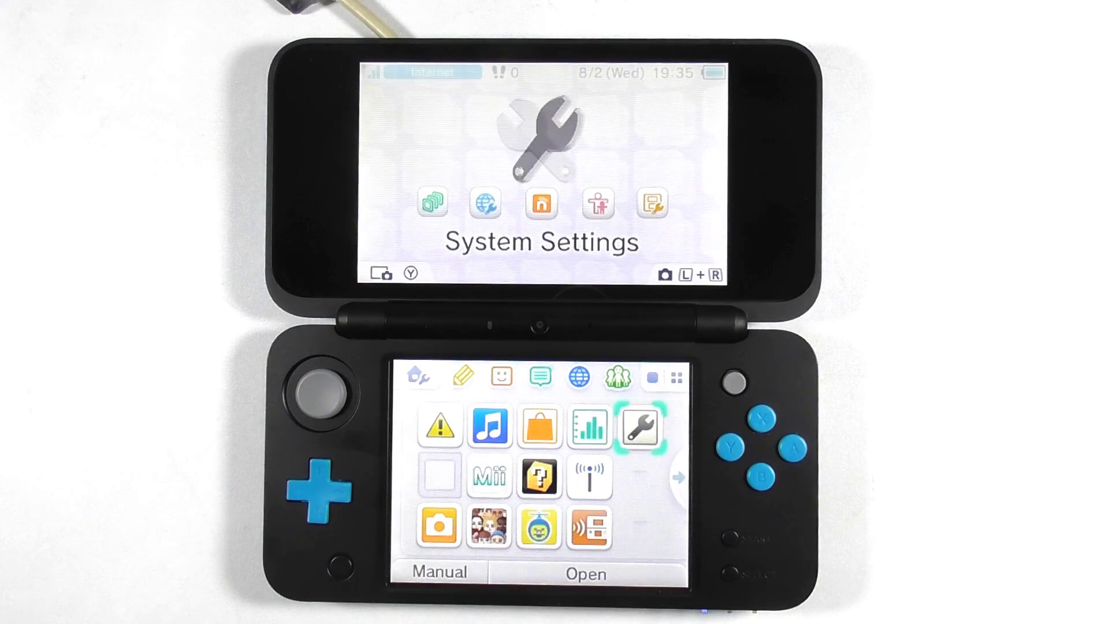
click(641, 430)
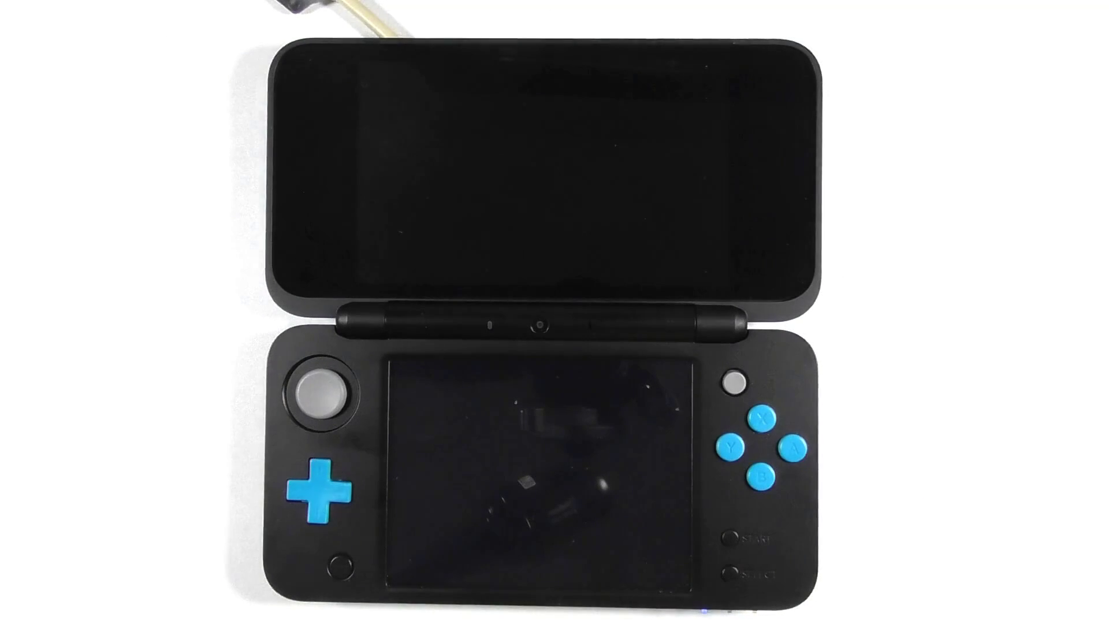